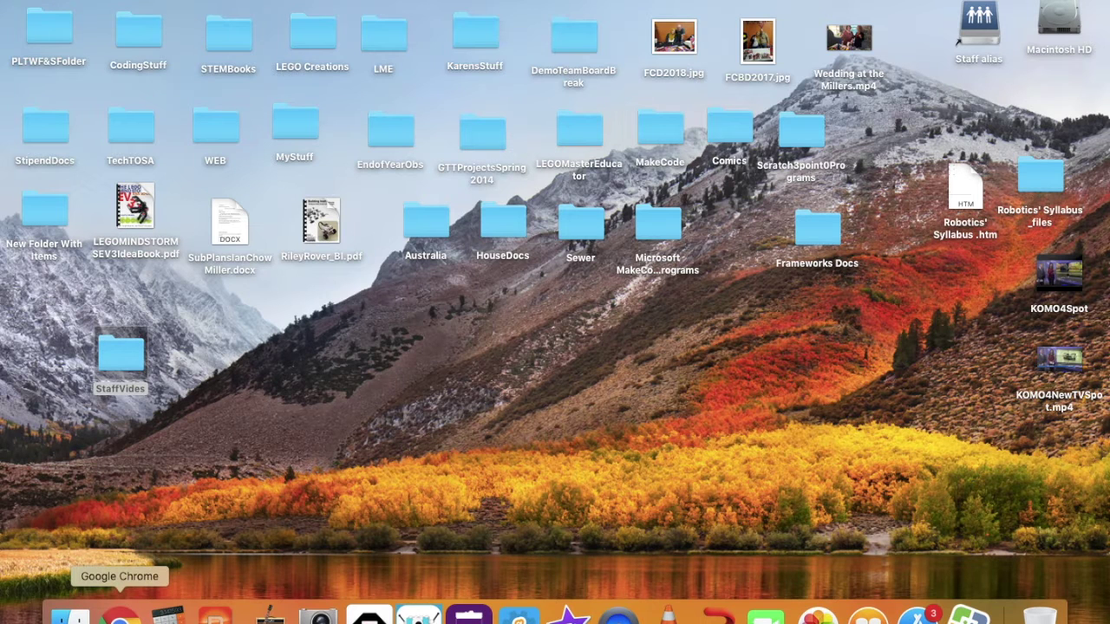
- Sign in to the Bethel CAS portal with the district login and show the My Favorites links
{"action": "left_click", "coordinate": [120, 614]}
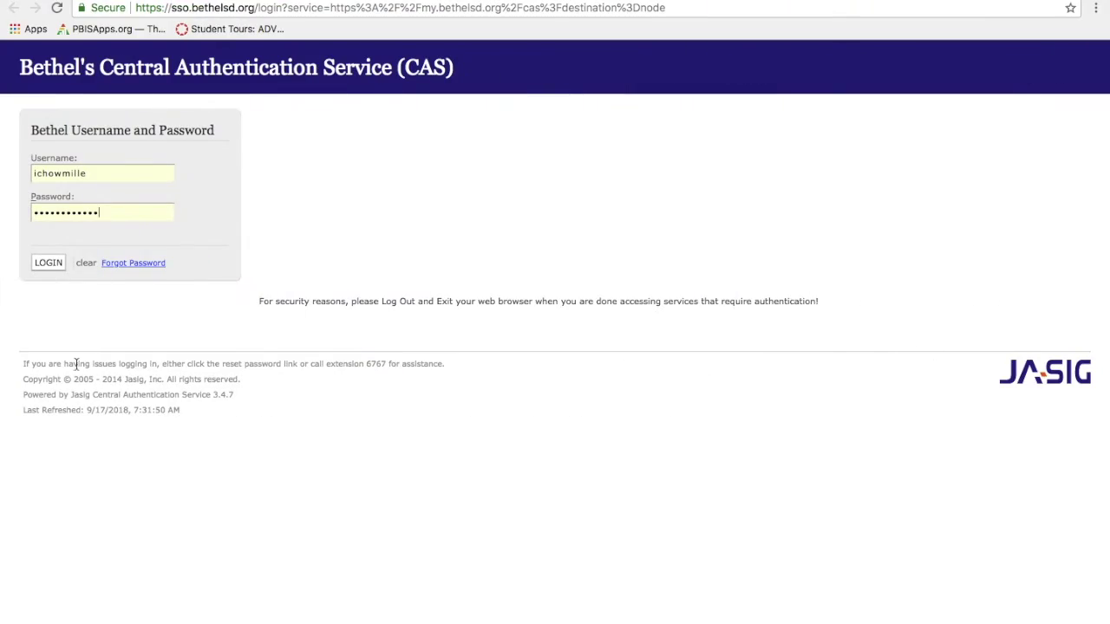
{"action": "left_click", "coordinate": [48, 263]}
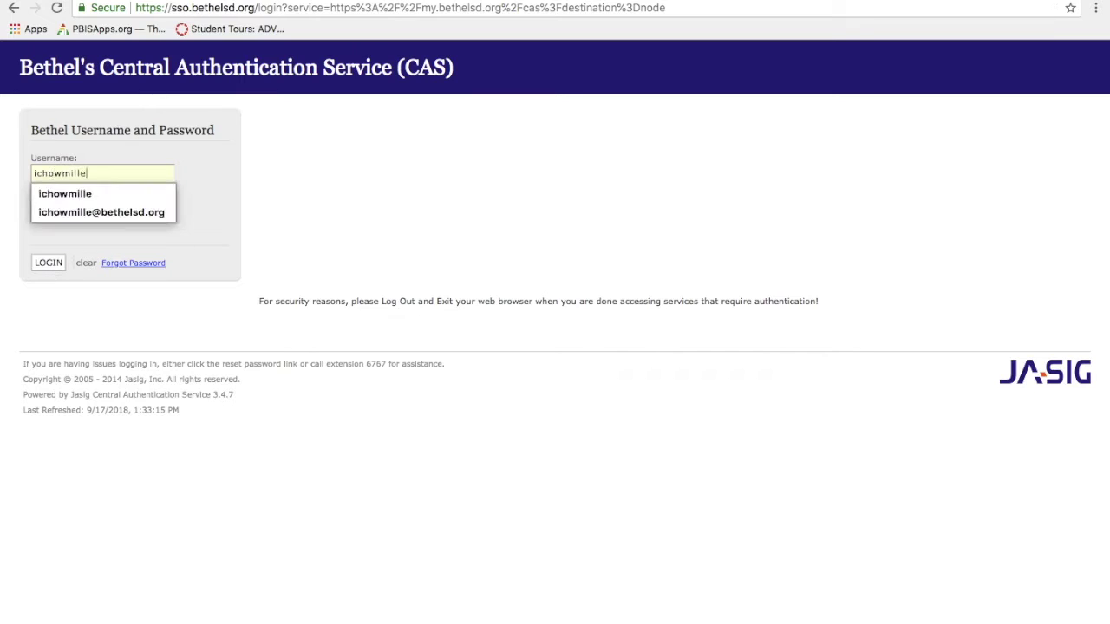
{"action": "key", "text": "Tab"}
{"action": "type", "text": "•••••••••••"}
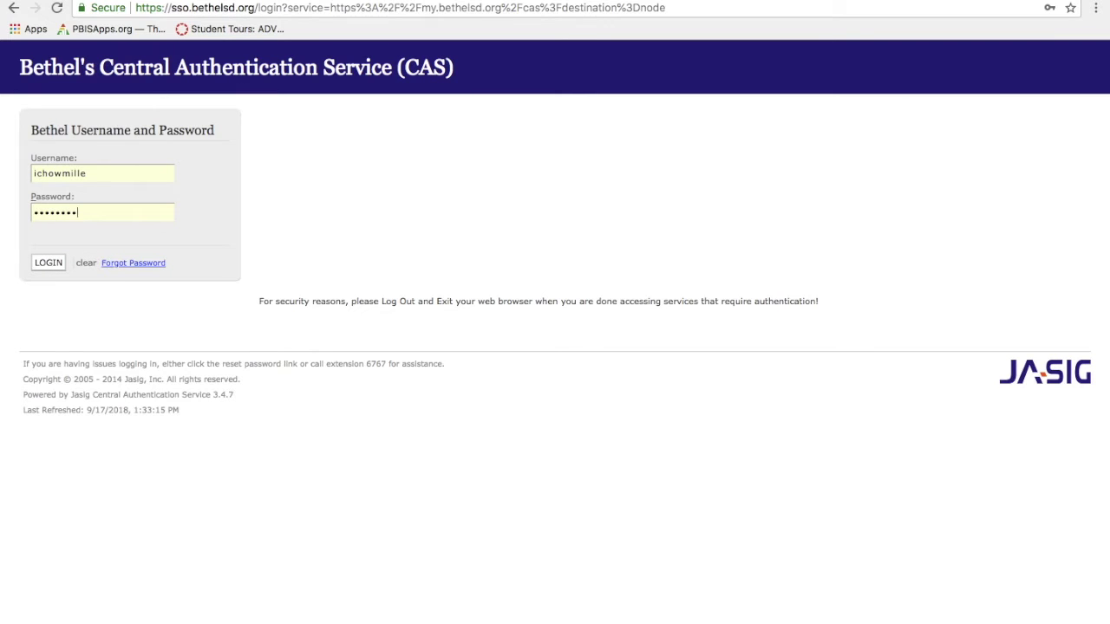
{"action": "type", "text": "•"}
{"action": "key", "text": "Return"}
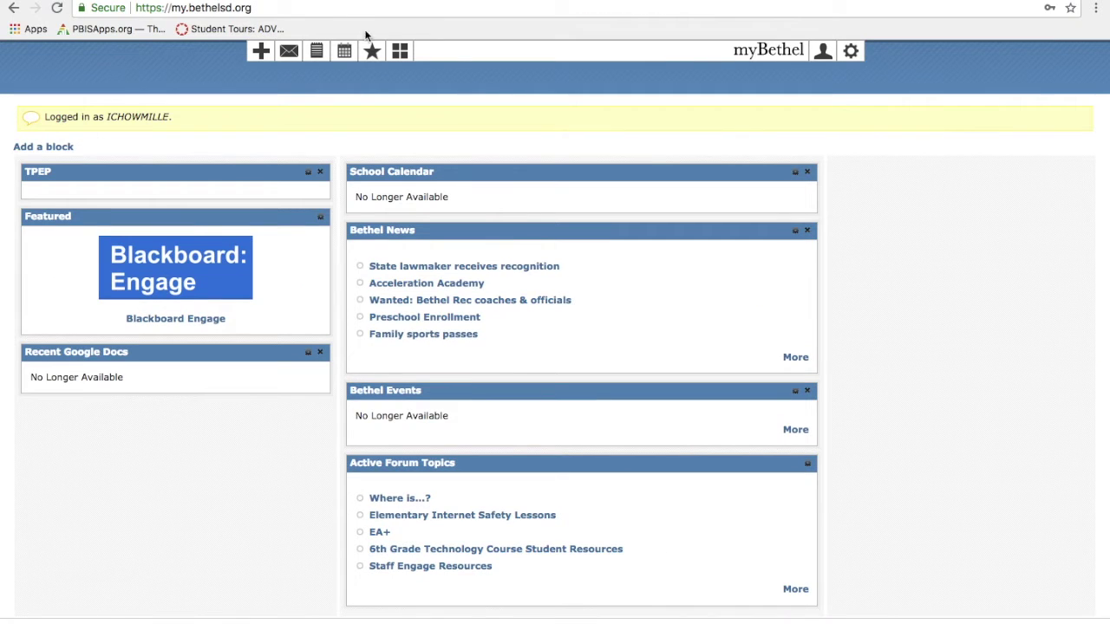
{"action": "left_click", "coordinate": [374, 59]}
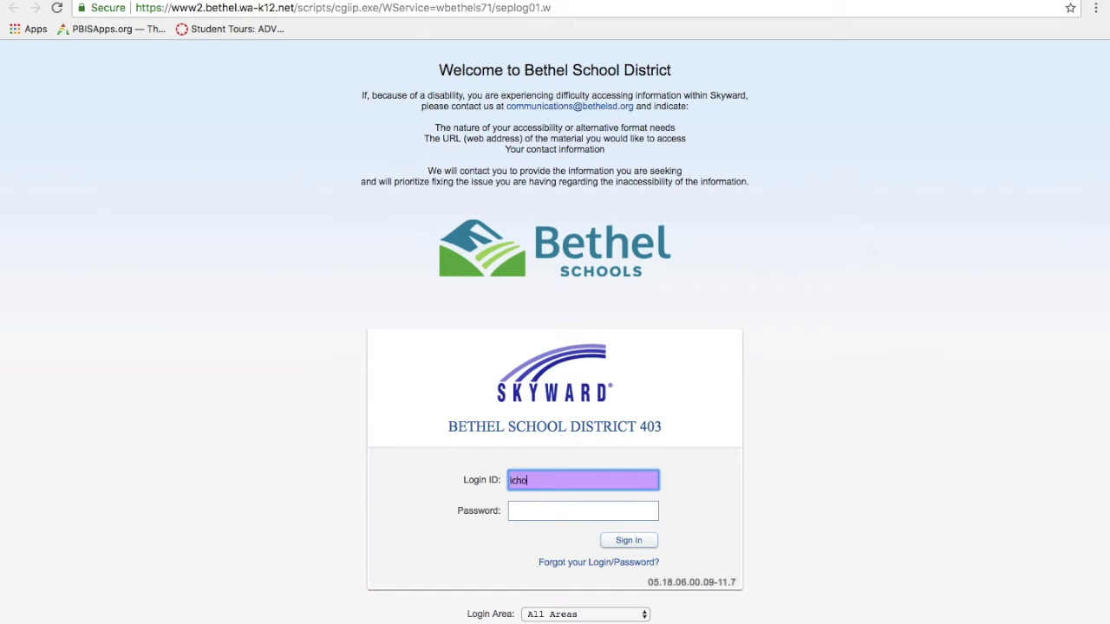
- Finish signing in to Skyward with the account password
{"action": "key", "text": "Tab"}
{"action": "type", "text": "********"}
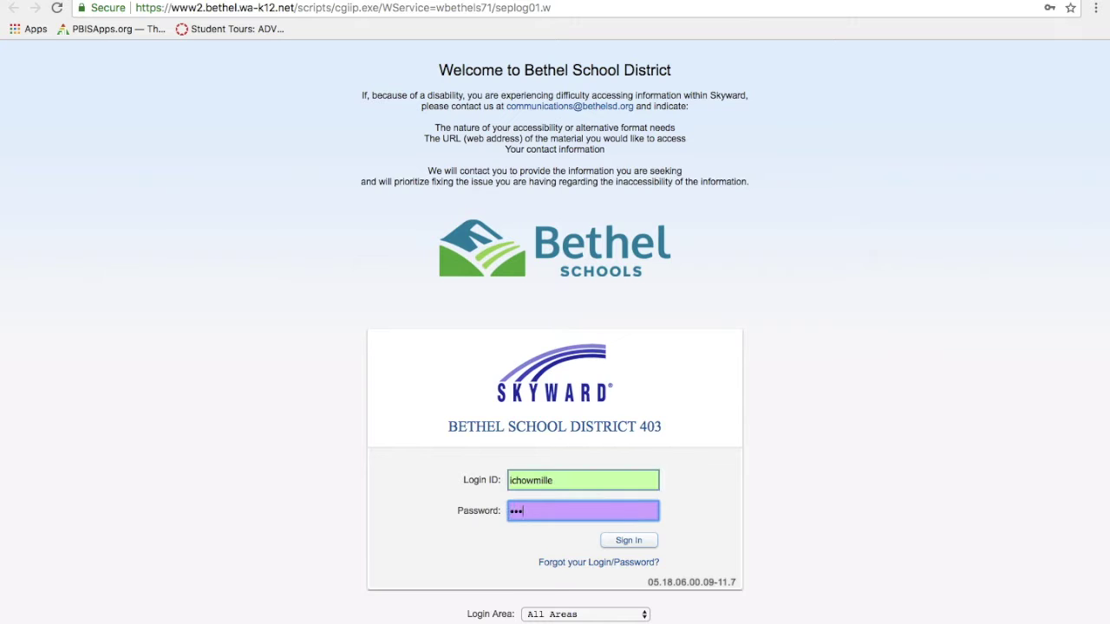
{"action": "key", "text": "Return"}
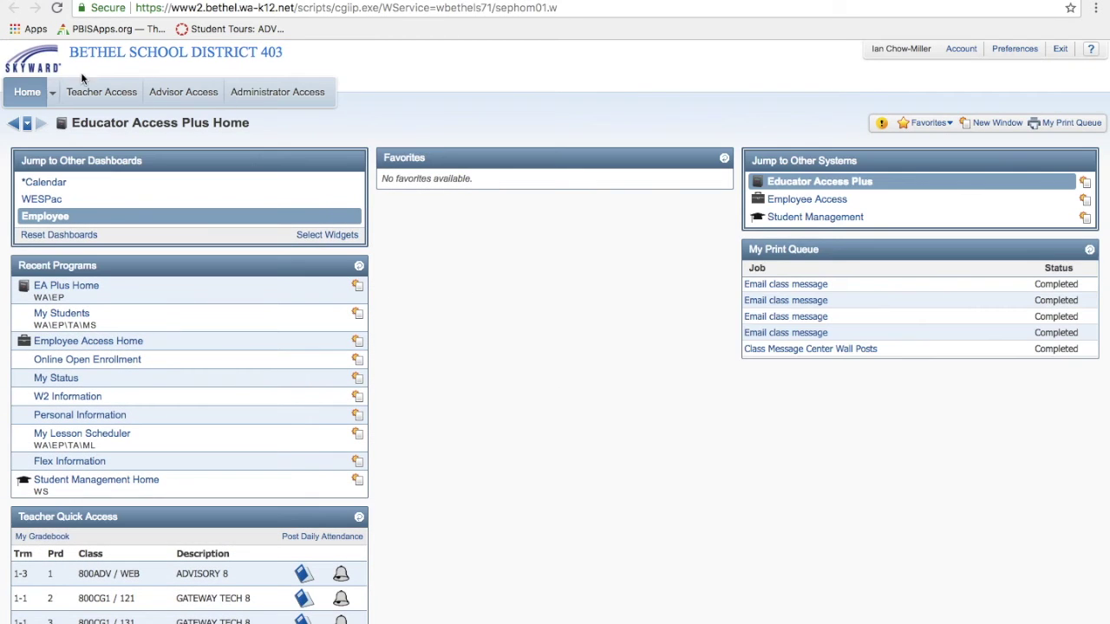
- From My Classes, open the Gateway to Technology Message Center and add a message for multiple classes
{"action": "left_click", "coordinate": [92, 101]}
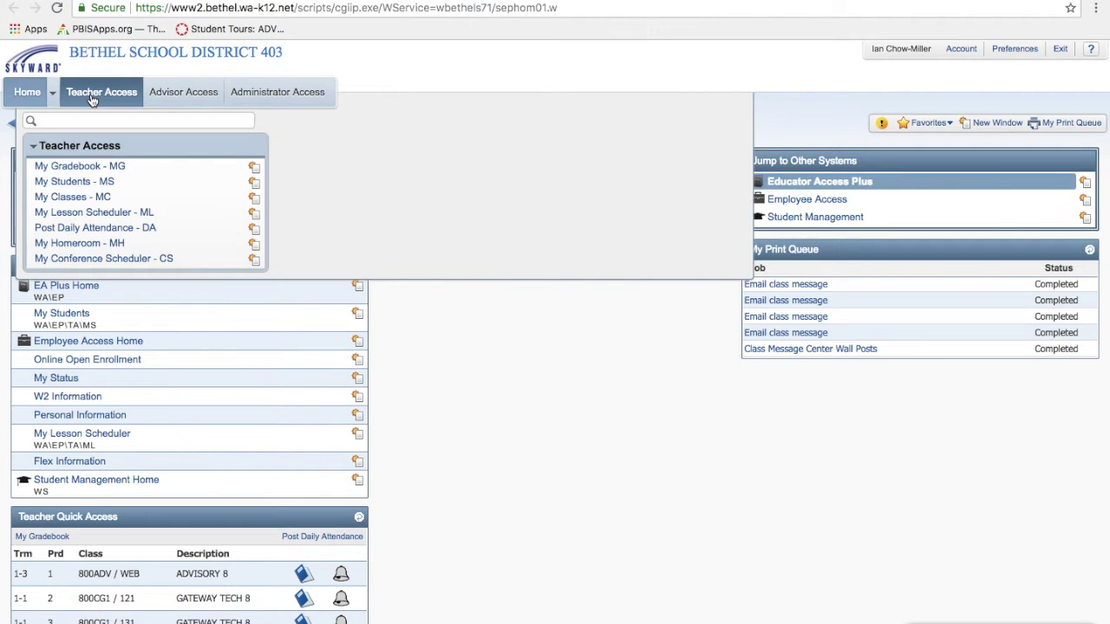
{"action": "left_click", "coordinate": [56, 198]}
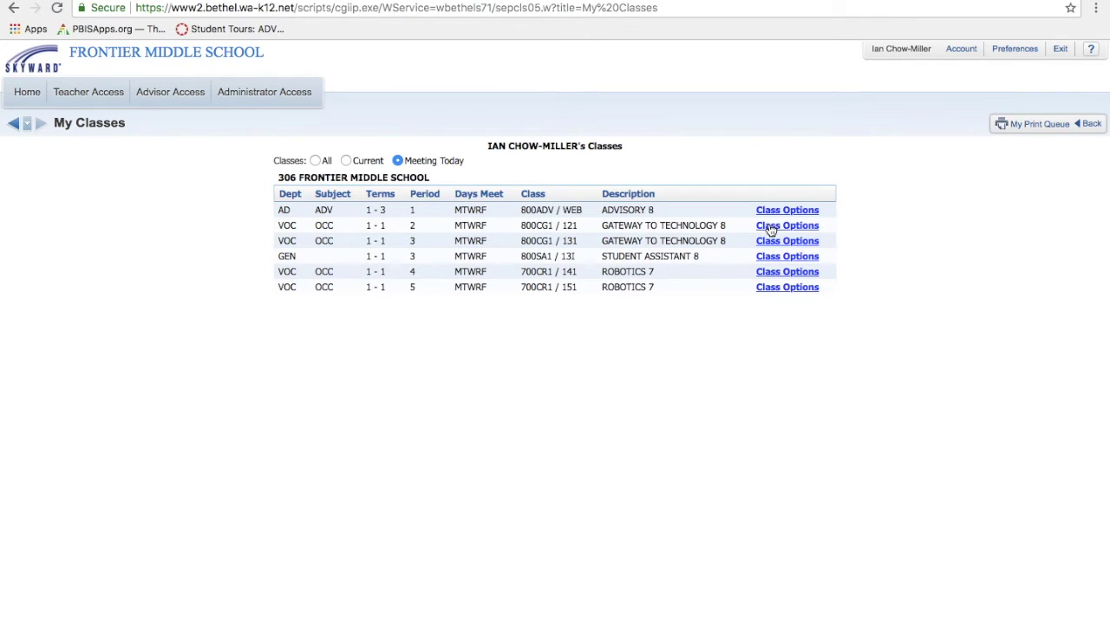
{"action": "left_click", "coordinate": [770, 228]}
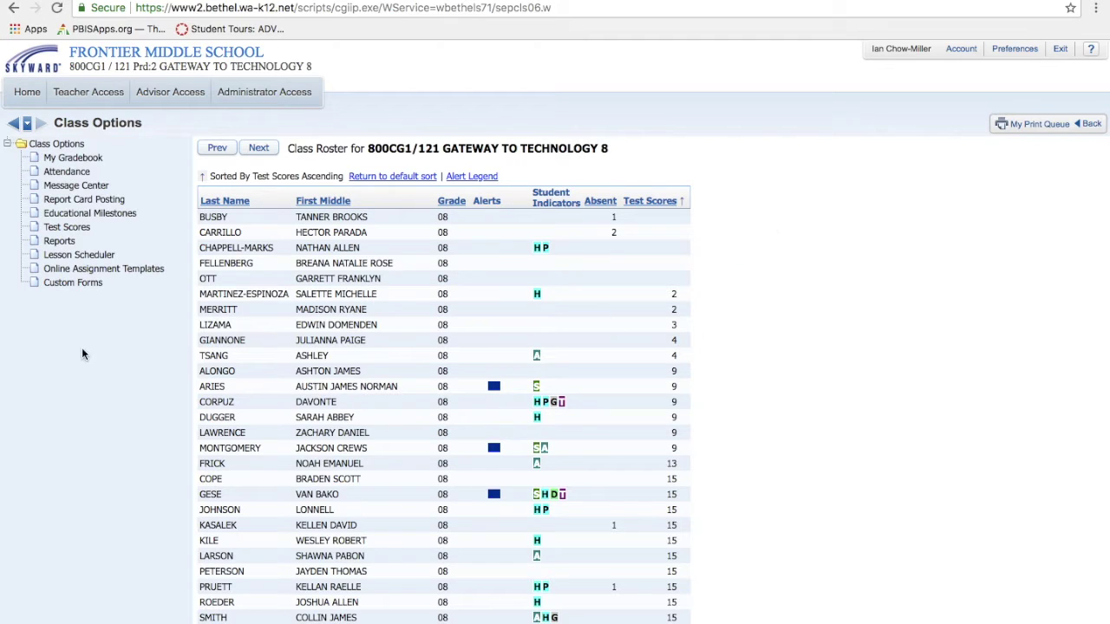
{"action": "left_click", "coordinate": [61, 187]}
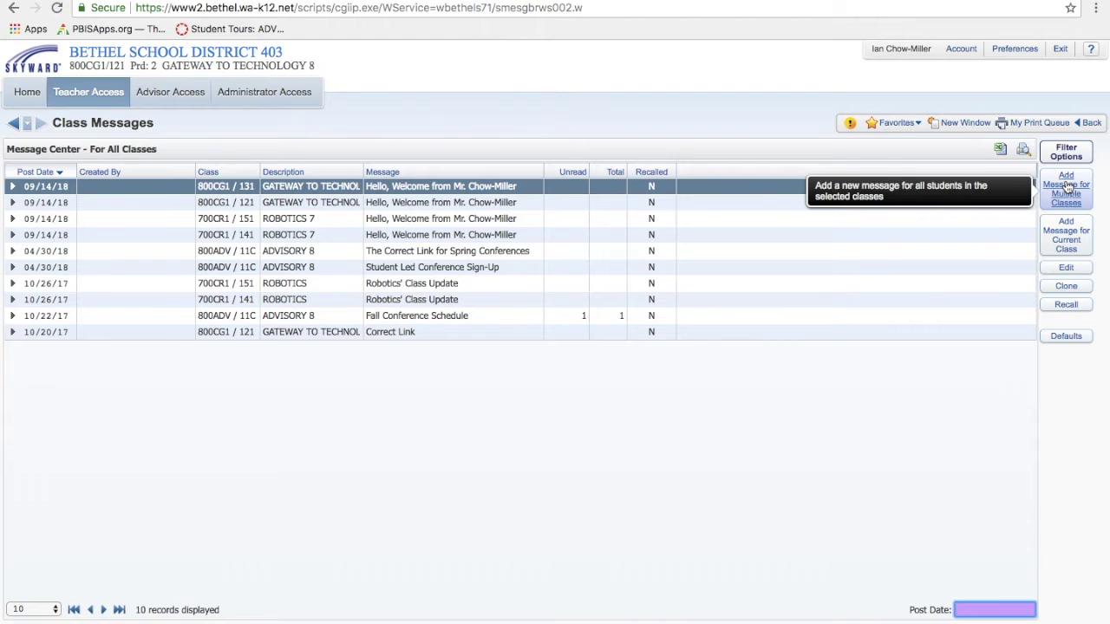
{"action": "left_click", "coordinate": [1067, 188]}
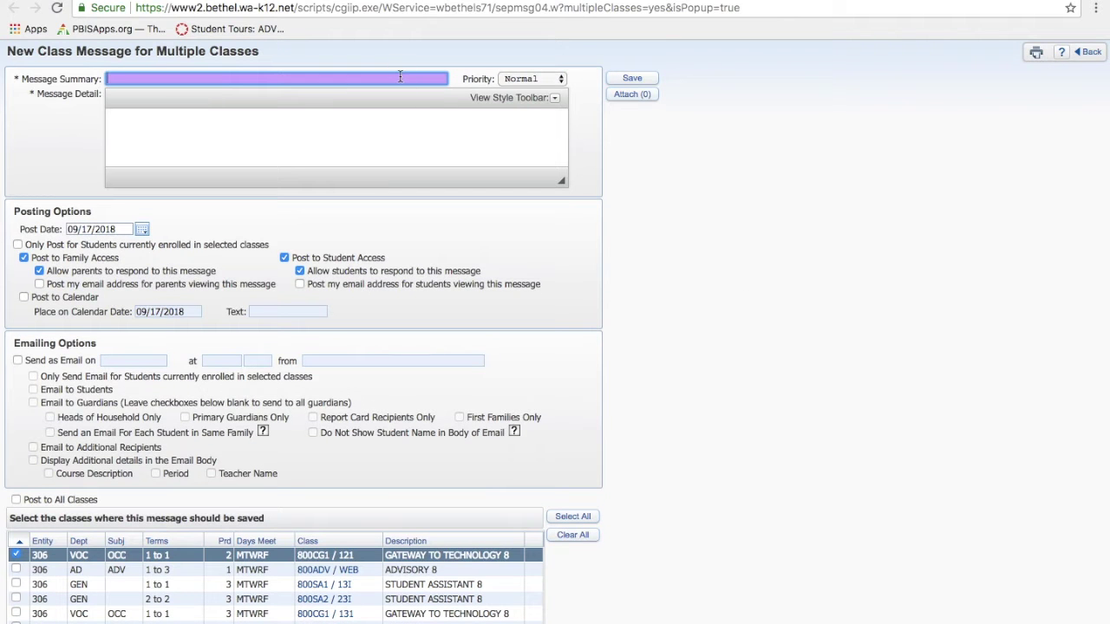
- Enter the summary 'Hello and Welcome' and start the body with 'Hello,' and 'My name is ..'
{"action": "type", "text": "Hello and Welcome"}
{"action": "left_click", "coordinate": [556, 99]}
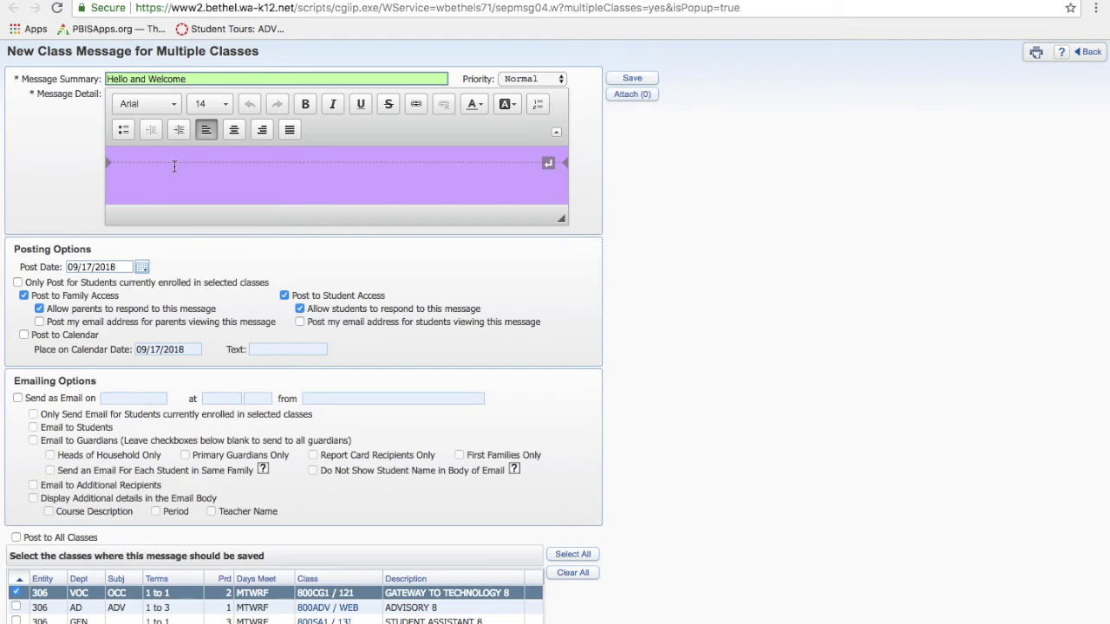
{"action": "type", "text": "Hello,"}
{"action": "key", "text": "Return"}
{"action": "key", "text": "Return"}
{"action": "type", "text": "My name is "}
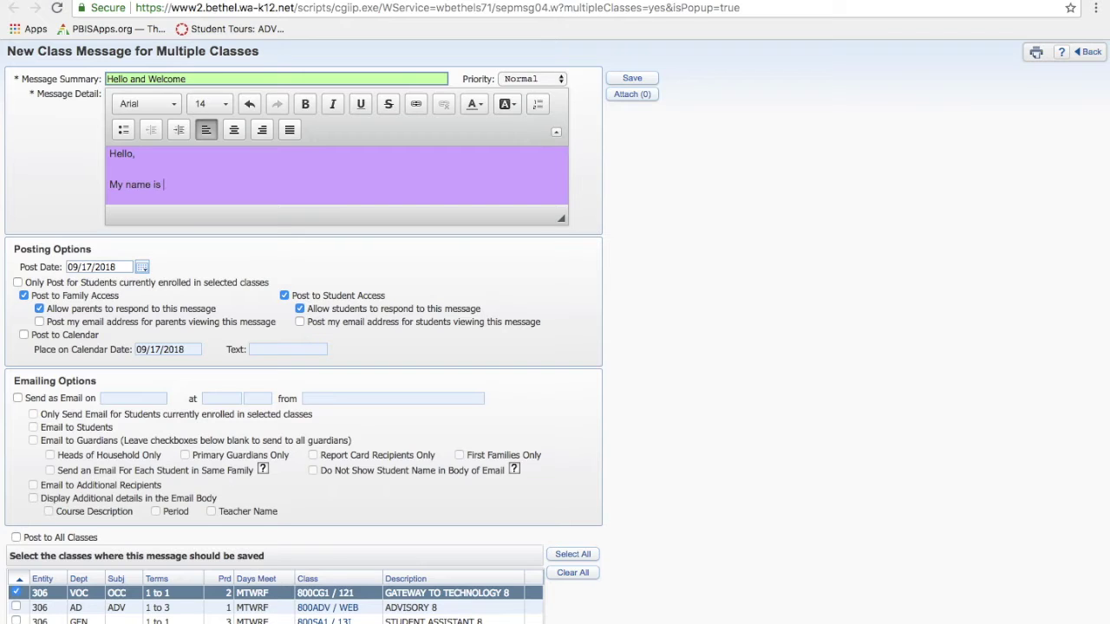
{"action": "type", "text": ".."}
{"action": "key", "text": "Return"}
{"action": "key", "text": "Return"}
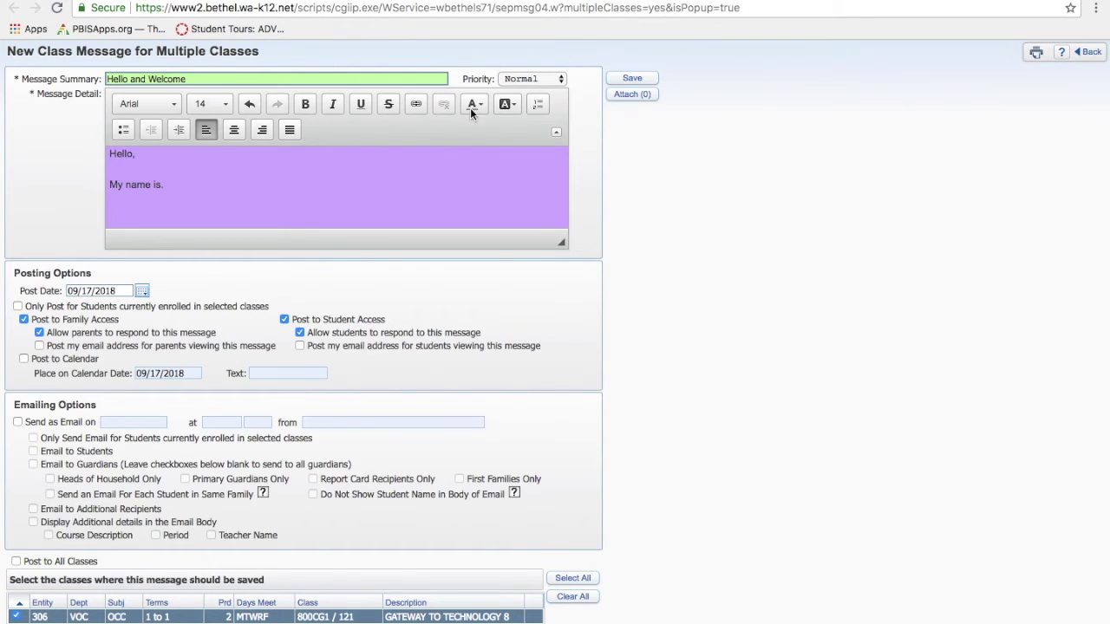
- Add the line 'Grades. Syllabus. Materials. Happy Thoughts.' to the message body
{"action": "left_click", "coordinate": [415, 106]}
{"action": "type", "text": "Grades. Syllabus. Materials. H"}
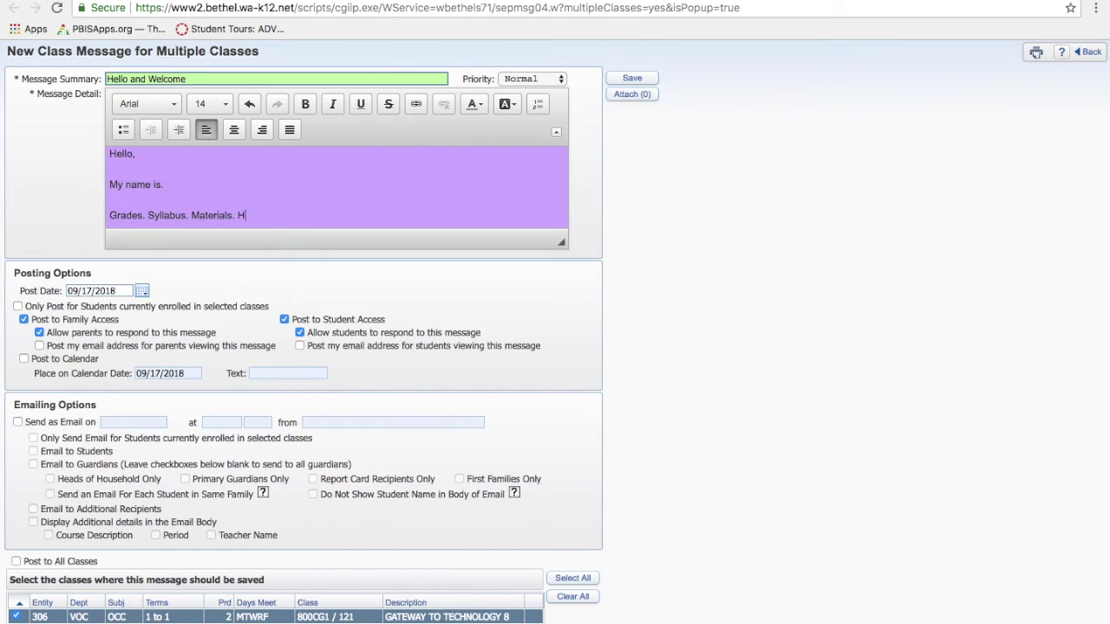
{"action": "type", "text": "appy Thoughts."}
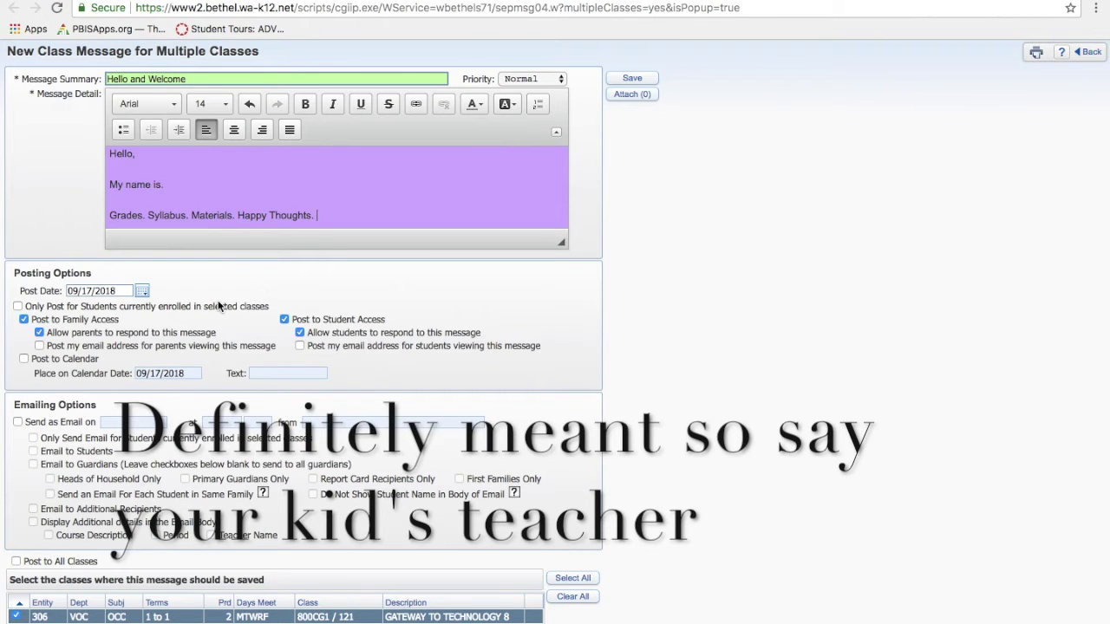
{"action": "scroll", "coordinate": [219, 305], "scroll_direction": "down", "scroll_amount": 4}
- Limit posting to enrolled students and show my email address to students
{"action": "key", "text": "super+plus"}
{"action": "key", "text": "super+plus"}
{"action": "key", "text": "super+plus"}
{"action": "key", "text": "super+plus"}
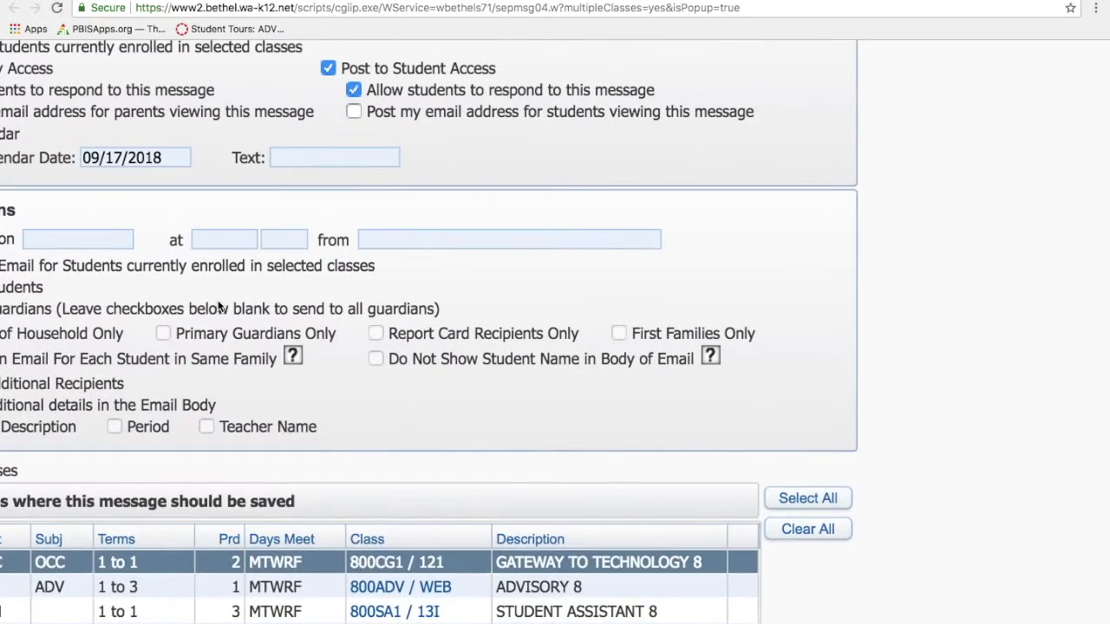
{"action": "scroll", "coordinate": [218, 303], "scroll_direction": "up", "scroll_amount": 4}
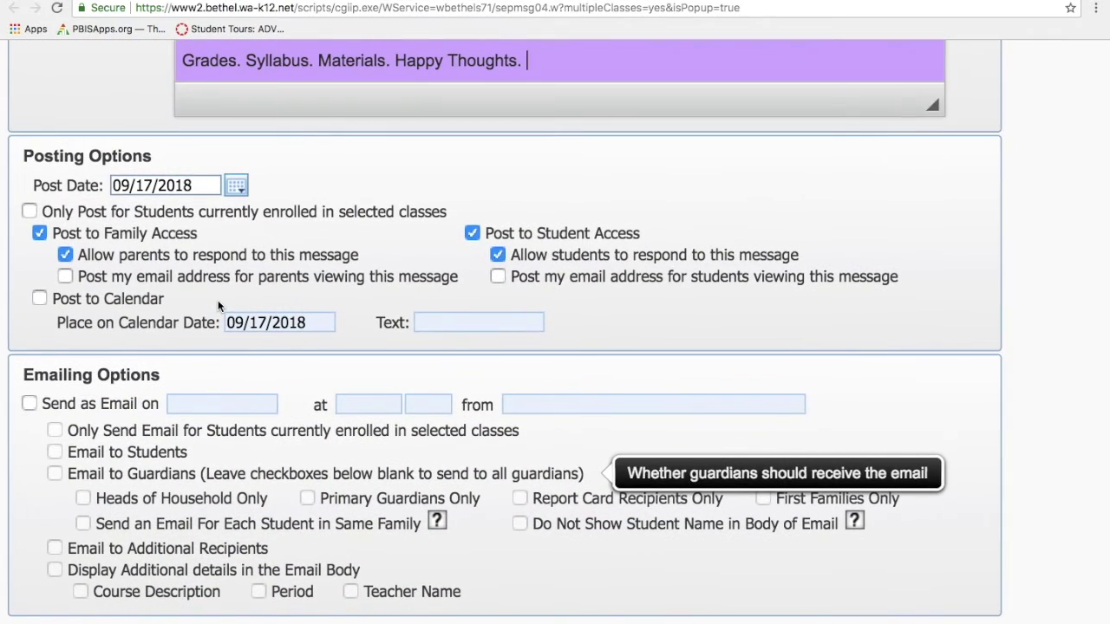
{"action": "left_click", "coordinate": [31, 212]}
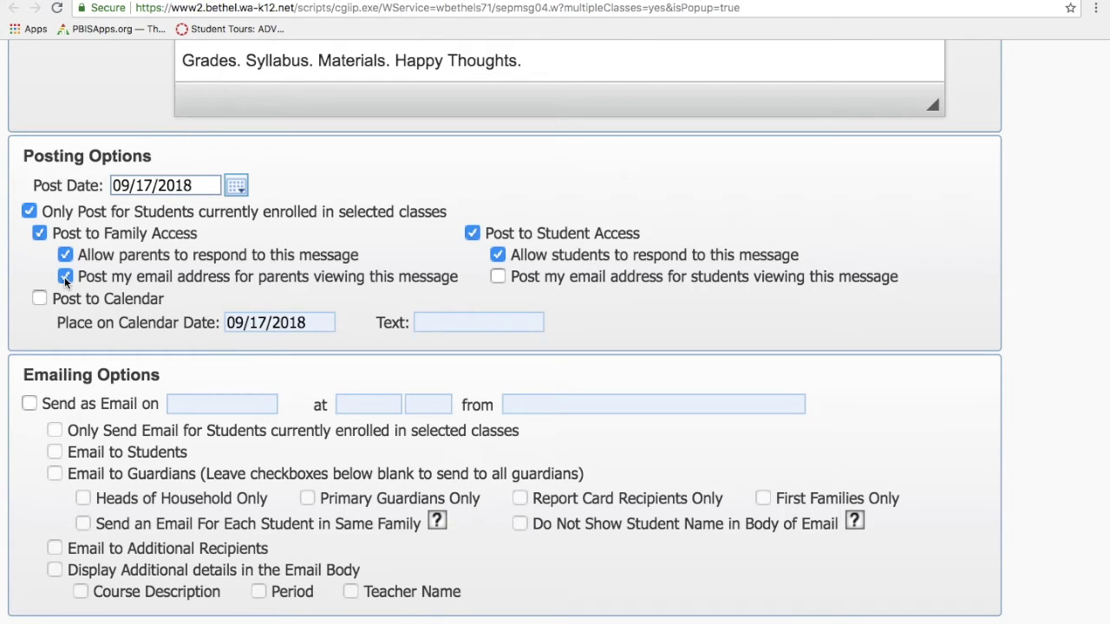
{"action": "left_click", "coordinate": [500, 278]}
- Post the message to the calendar with the text 'Welcome' and turn on Send as Email
{"action": "left_click", "coordinate": [39, 299]}
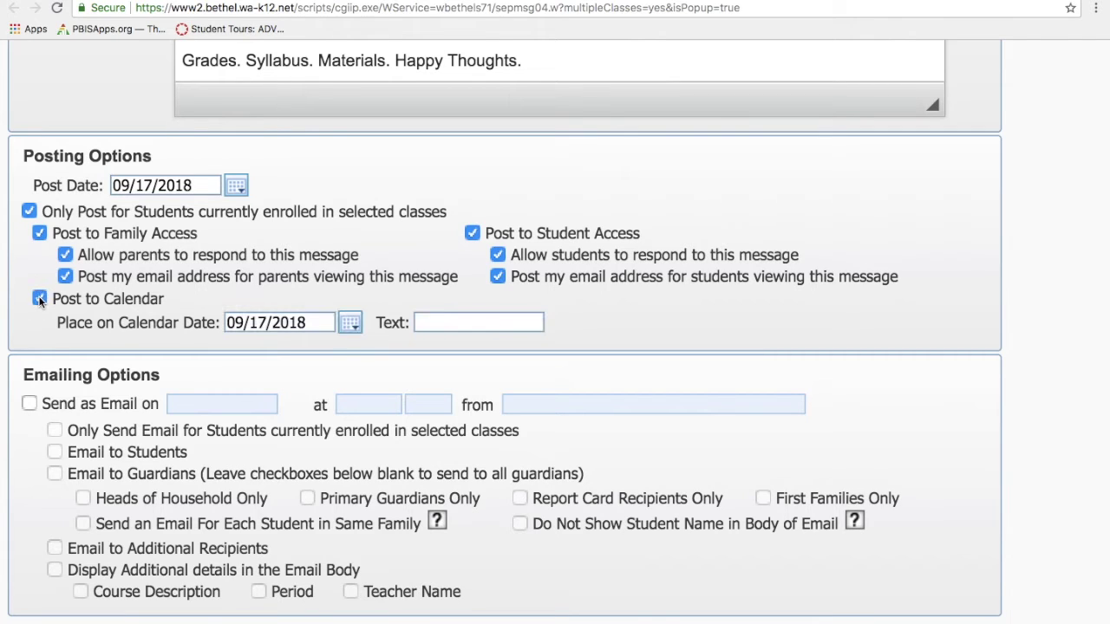
{"action": "left_click", "coordinate": [441, 325]}
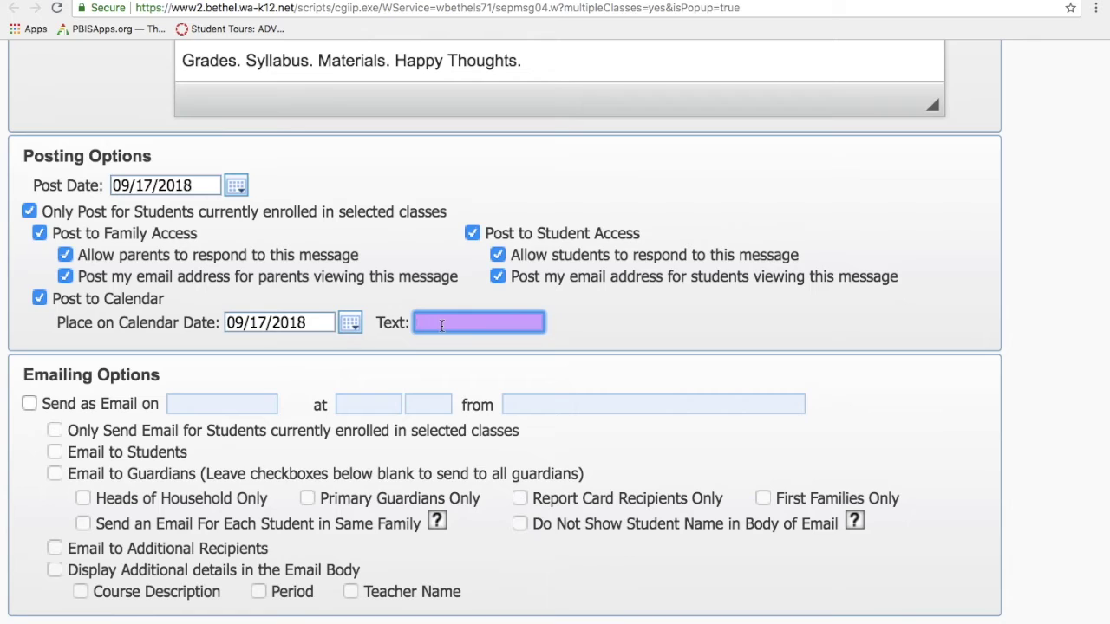
{"action": "type", "text": "w"}
{"action": "key", "text": "BackSpace"}
{"action": "type", "text": "Welcome"}
{"action": "left_click", "coordinate": [31, 404]}
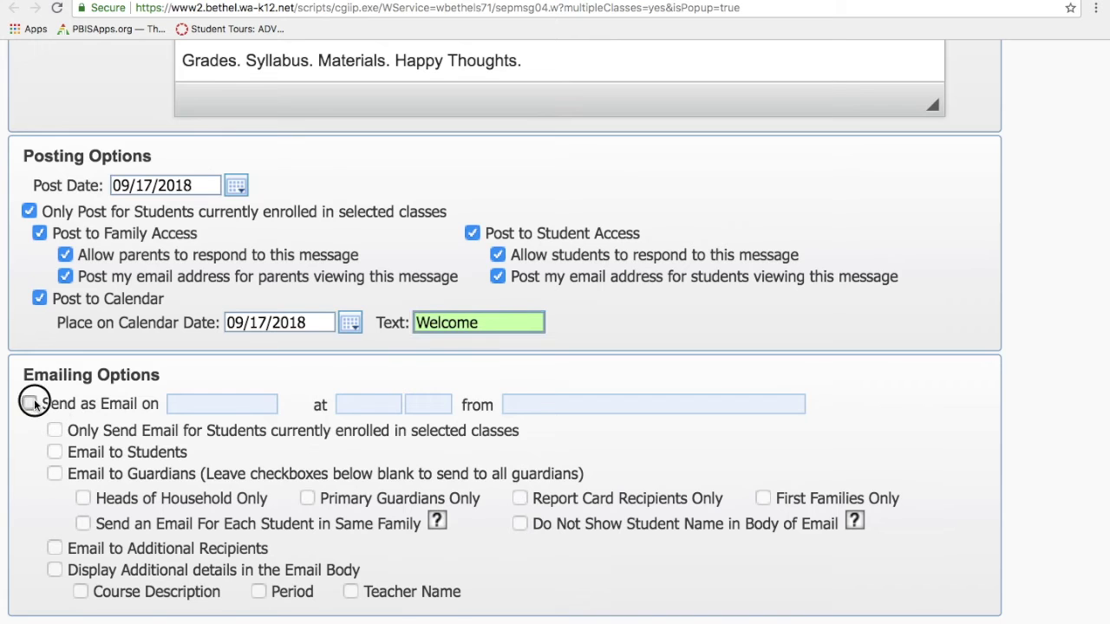
- Tick the enrolled-only, Students, Guardians and Additional Recipients email options
{"action": "scroll", "coordinate": [35, 401], "scroll_direction": "down", "scroll_amount": 3}
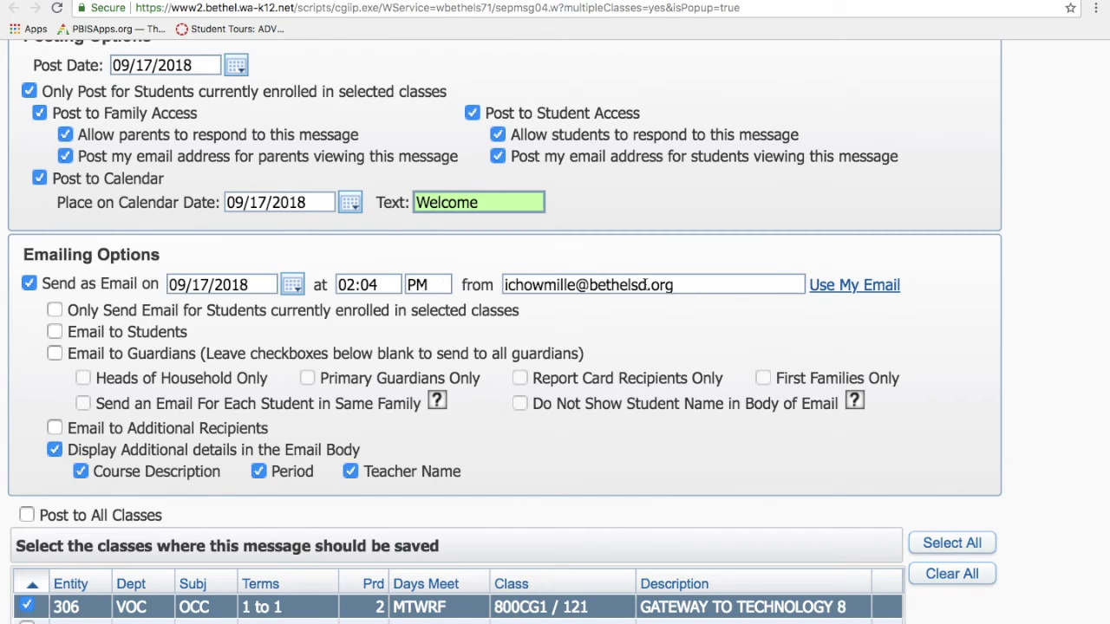
{"action": "left_click", "coordinate": [55, 311]}
{"action": "left_click", "coordinate": [54, 332]}
{"action": "left_click", "coordinate": [54, 355]}
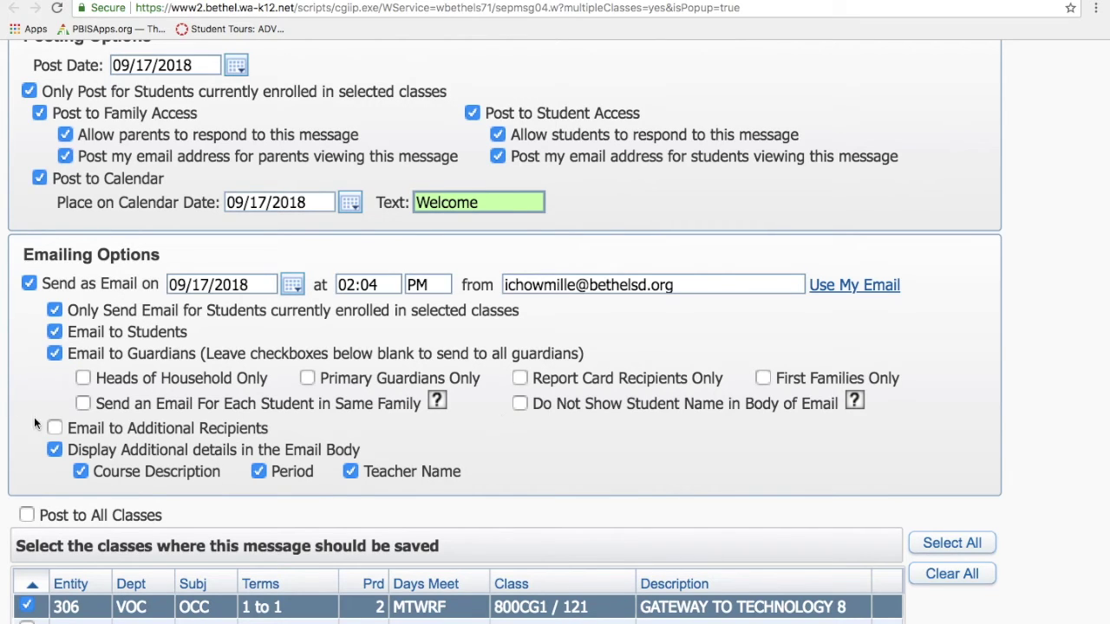
{"action": "left_click", "coordinate": [54, 428]}
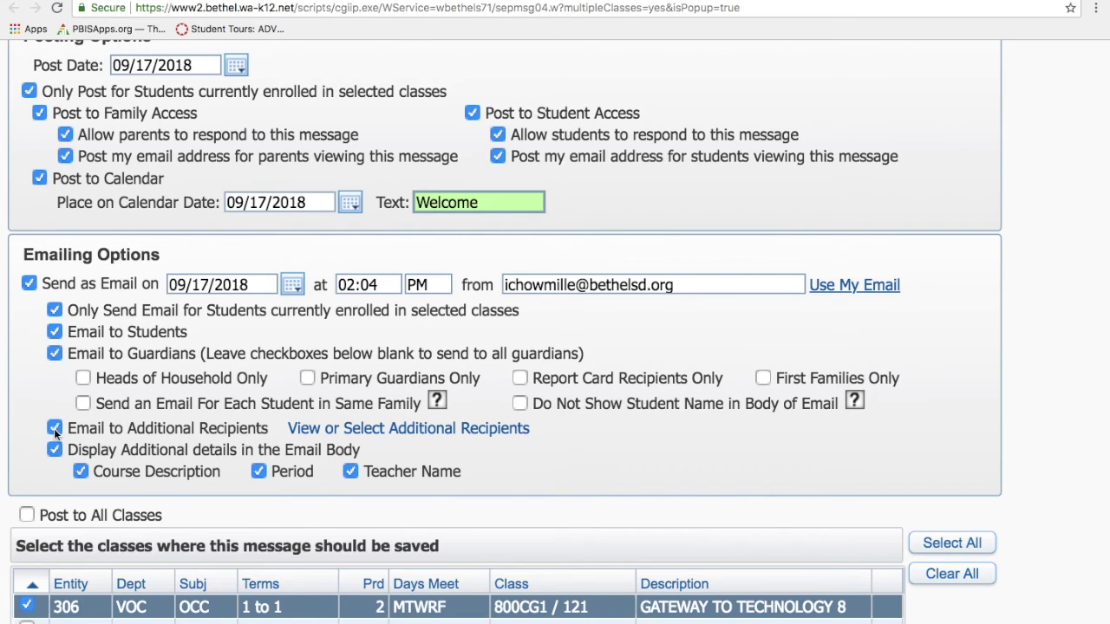
{"action": "scroll", "coordinate": [54, 428], "scroll_direction": "down", "scroll_amount": 3}
- Tick classes 800CG1 / 131, 700CR1 / 141 and 700CR1 / 151 in the class table
{"action": "scroll", "coordinate": [54, 428], "scroll_direction": "down", "scroll_amount": 5}
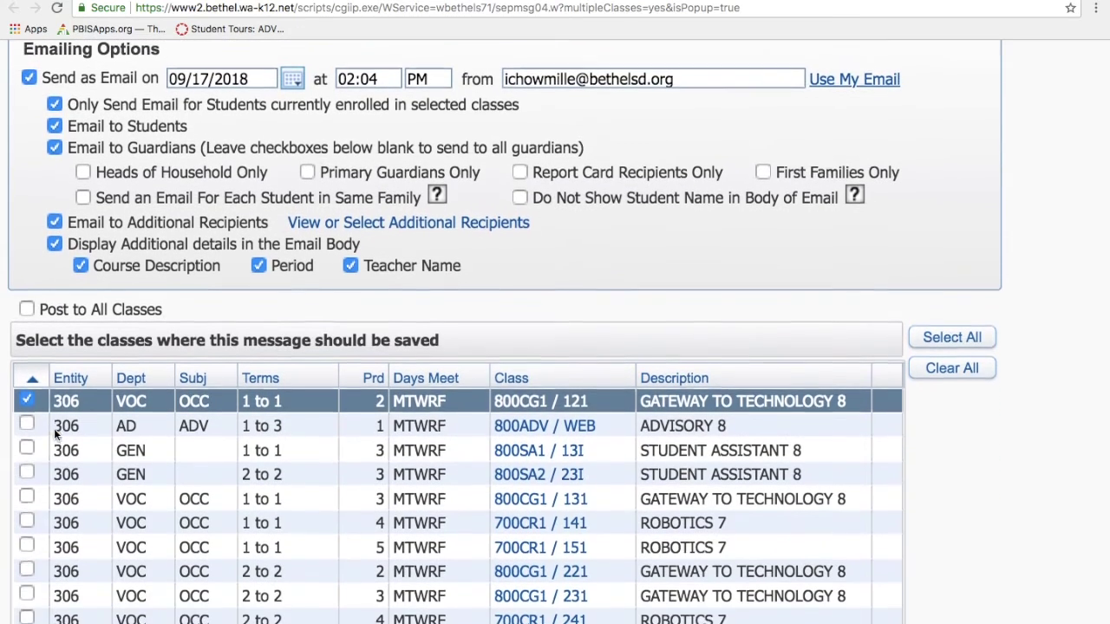
{"action": "scroll", "coordinate": [54, 430], "scroll_direction": "up", "scroll_amount": 2}
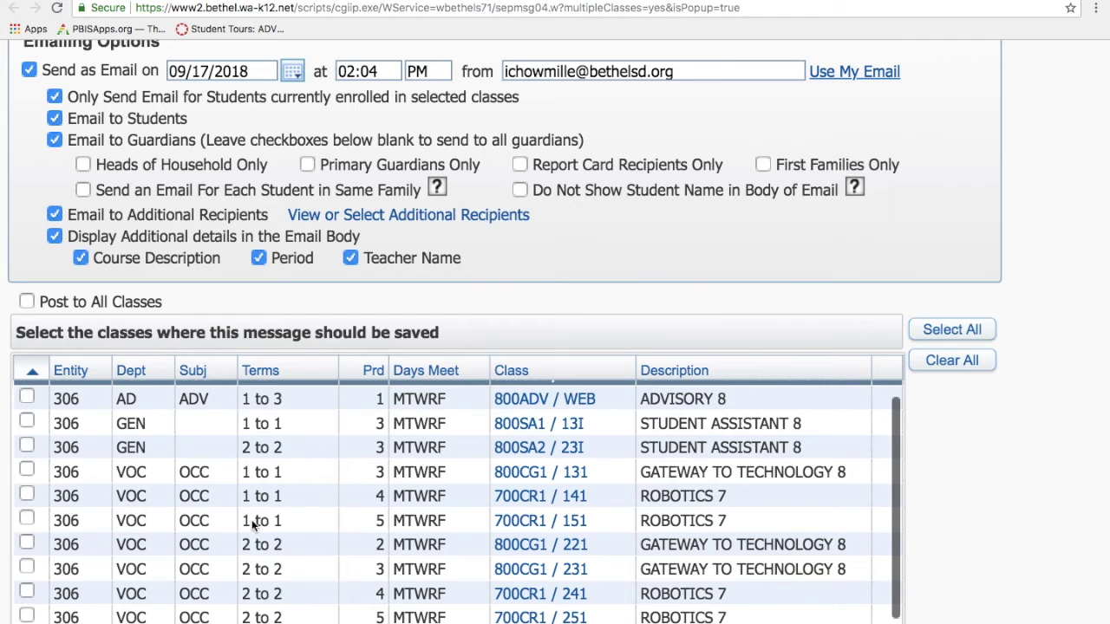
{"action": "scroll", "coordinate": [390, 498], "scroll_direction": "up", "scroll_amount": 1}
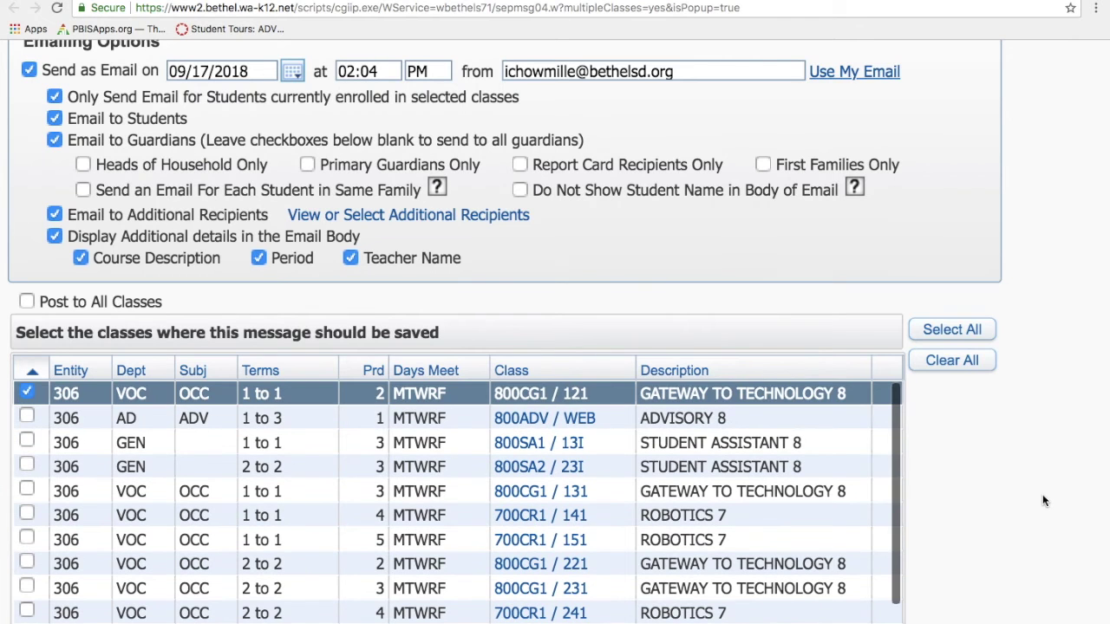
{"action": "scroll", "coordinate": [1042, 496], "scroll_direction": "down", "scroll_amount": 1}
{"action": "scroll", "coordinate": [1042, 500], "scroll_direction": "down", "scroll_amount": 2}
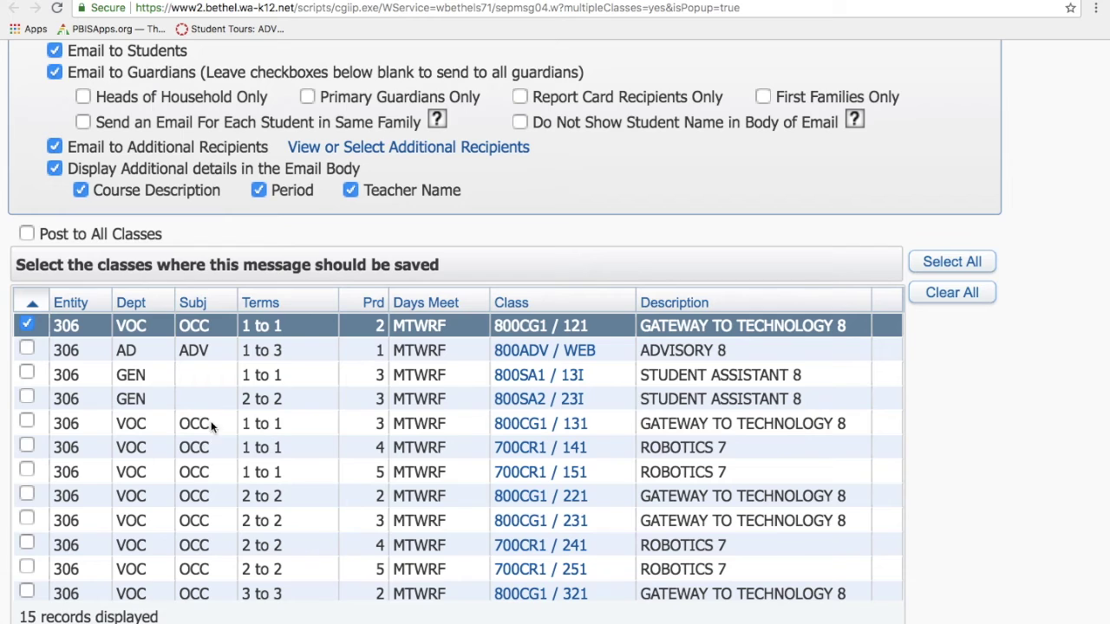
{"action": "left_click", "coordinate": [27, 422]}
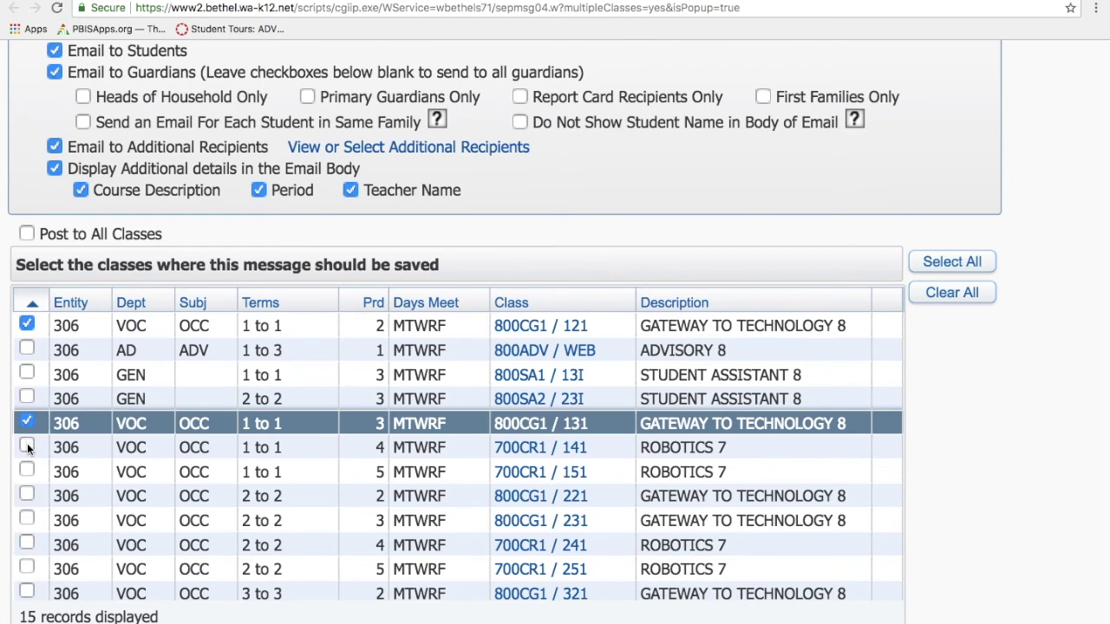
{"action": "left_click", "coordinate": [27, 445]}
{"action": "left_click", "coordinate": [27, 470]}
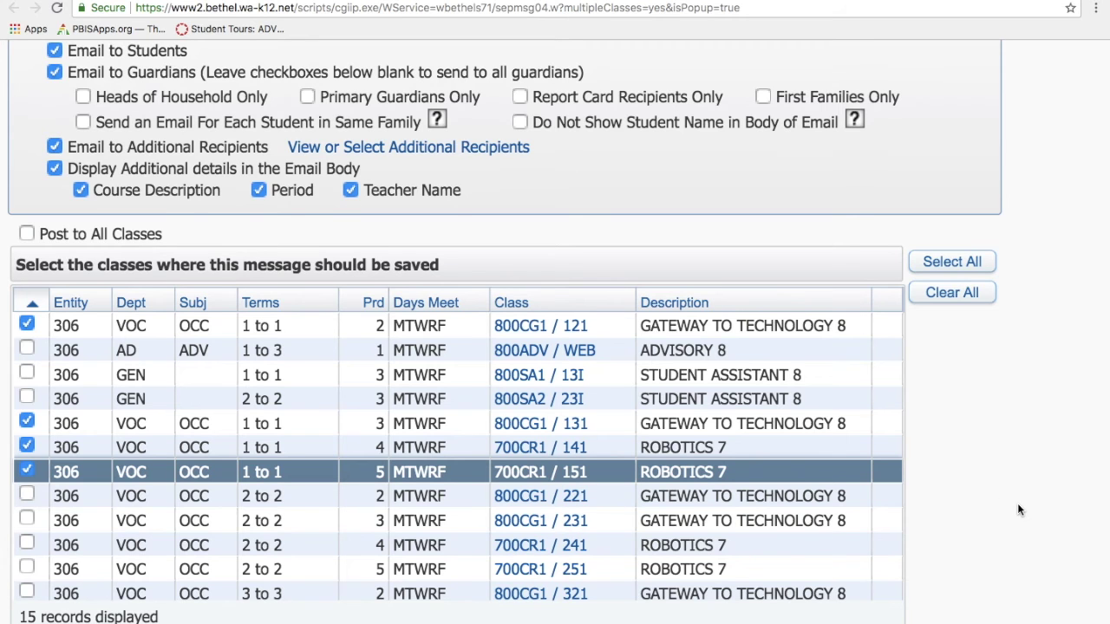
- Uncheck every class in the save list at once
{"action": "scroll", "coordinate": [1016, 503], "scroll_direction": "up", "scroll_amount": 10}
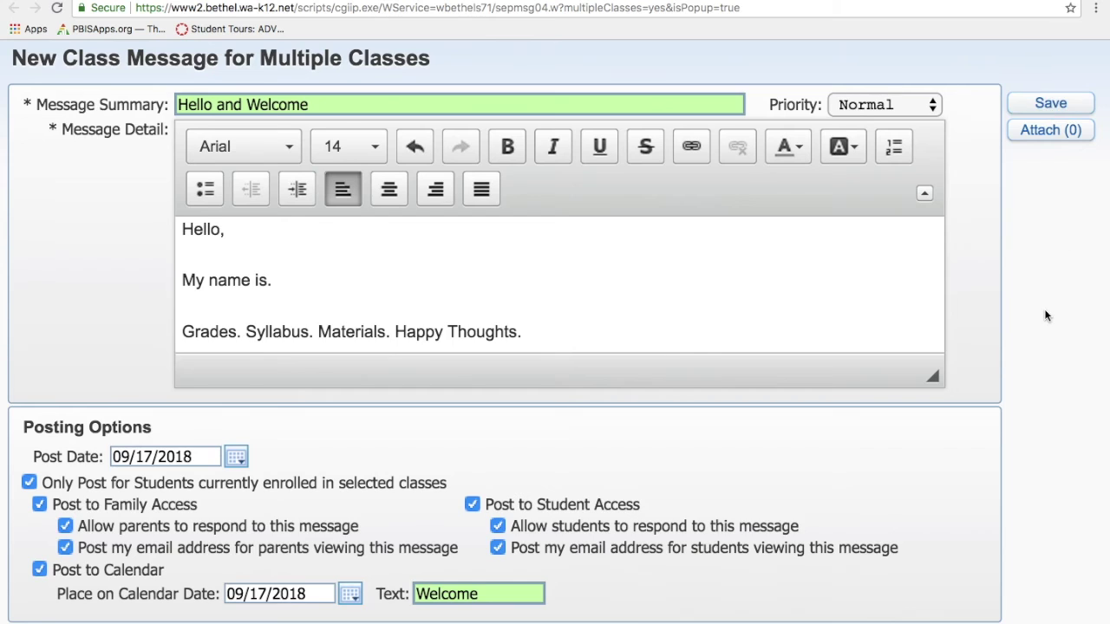
{"action": "scroll", "coordinate": [1043, 309], "scroll_direction": "down", "scroll_amount": 10}
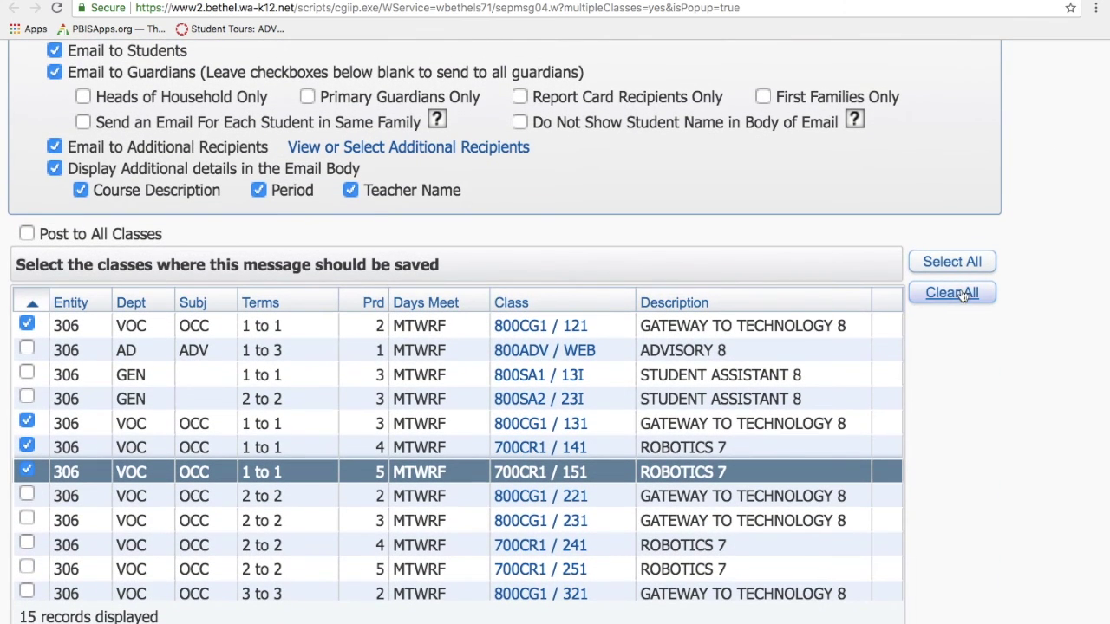
{"action": "left_click", "coordinate": [961, 297]}
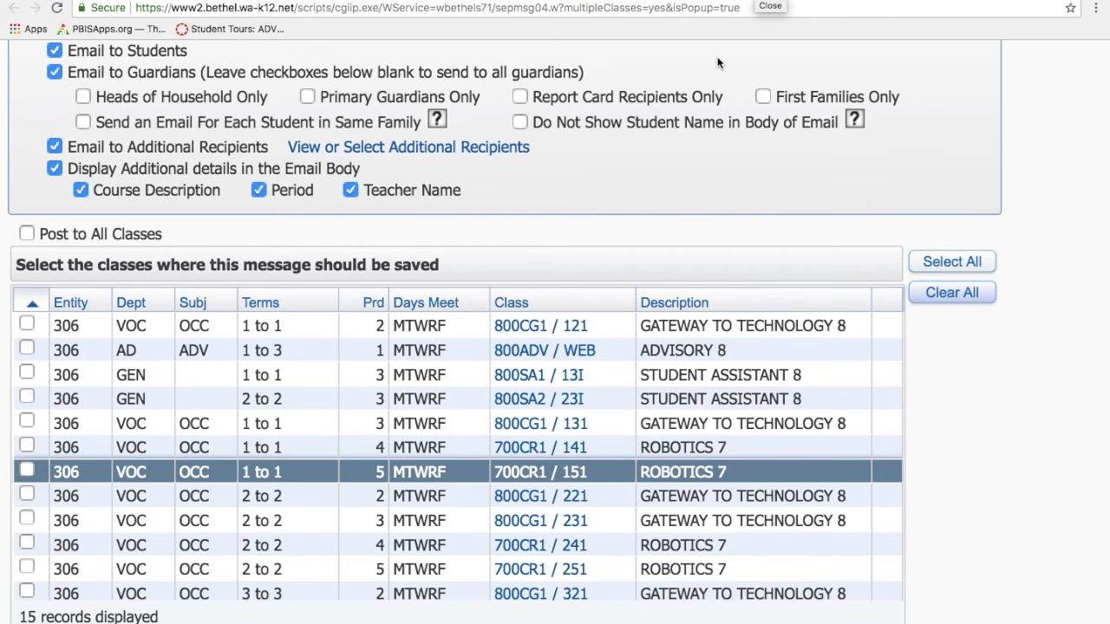
- Scroll back up to the top of the message form
{"action": "scroll", "coordinate": [716, 57], "scroll_direction": "up", "scroll_amount": 5}
{"action": "scroll", "coordinate": [716, 62], "scroll_direction": "up", "scroll_amount": 5}
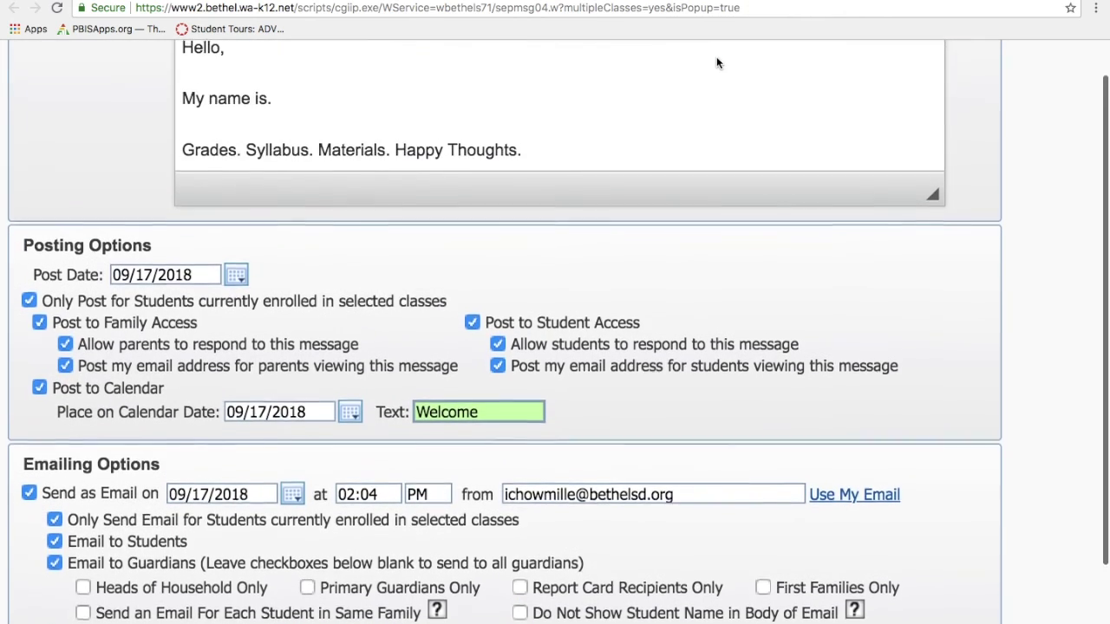